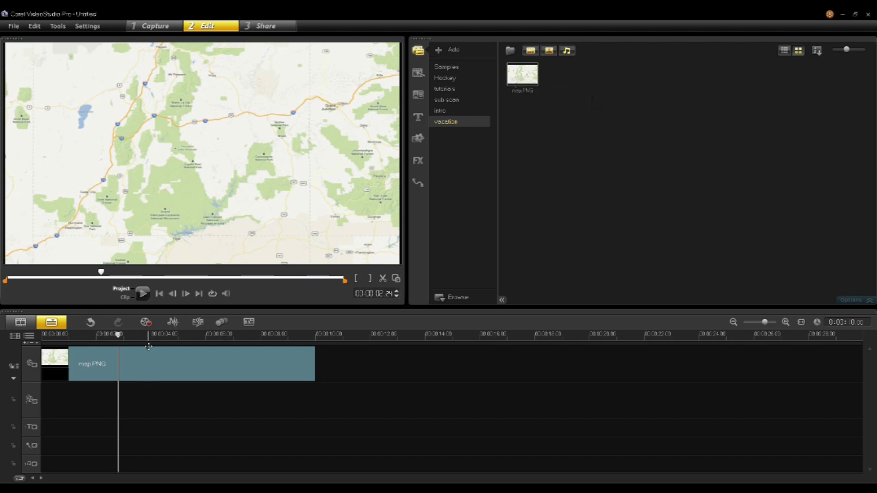
- Move the playhead to 00:00:03:01 and show the video filter gallery
{"action": "left_click_drag", "start_coordinate": [154, 341], "coordinate": [124, 336]}
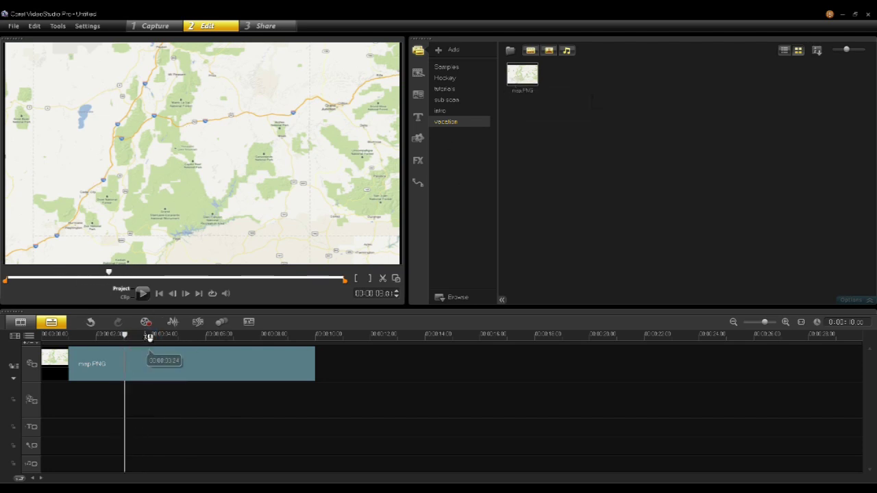
{"action": "left_click", "coordinate": [418, 162]}
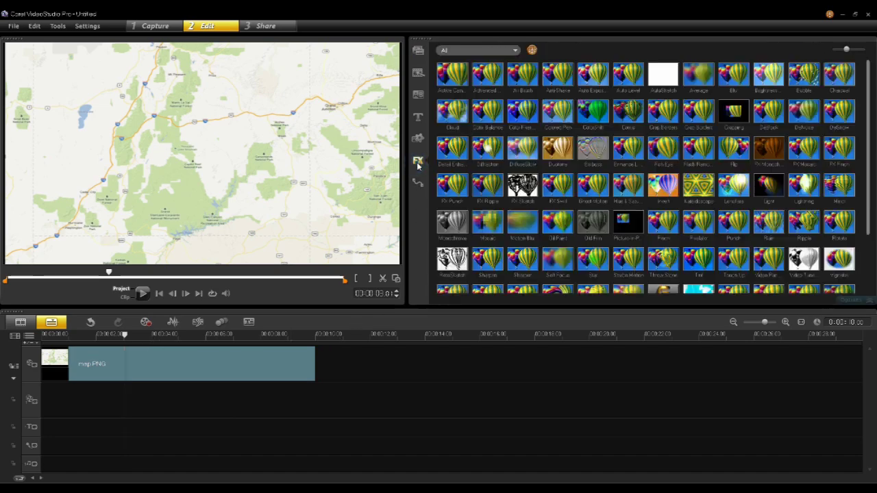
- Drop the proDAD RotoPen filter onto map.PNG, preview it, and open the clip's options
{"action": "scroll", "coordinate": [868, 172], "scroll_direction": "down", "scroll_amount": 2}
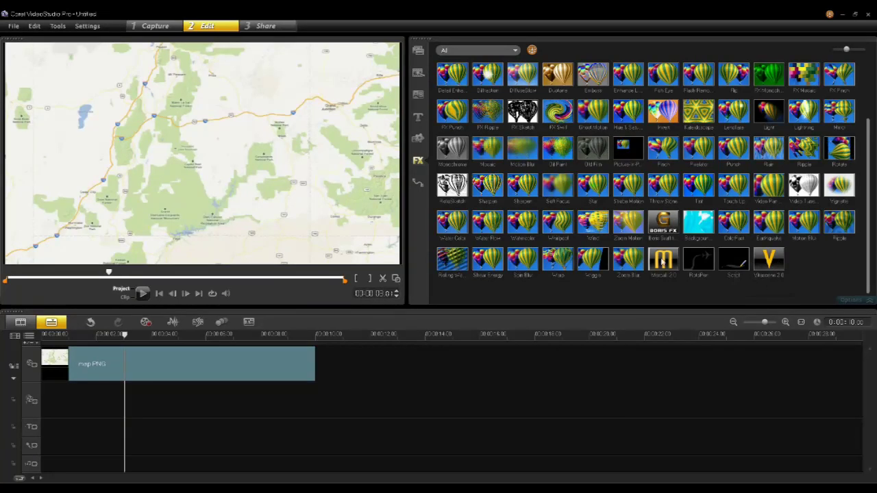
{"action": "left_click", "coordinate": [704, 269]}
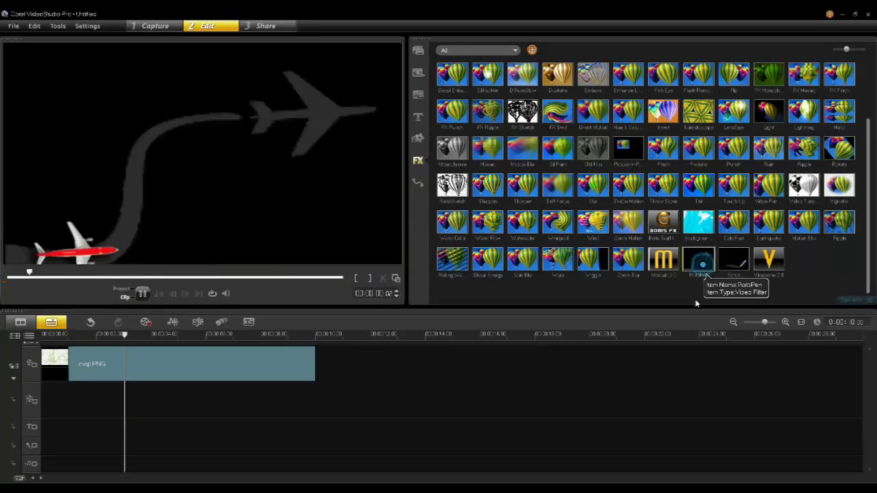
{"action": "left_click_drag", "start_coordinate": [704, 269], "coordinate": [254, 358]}
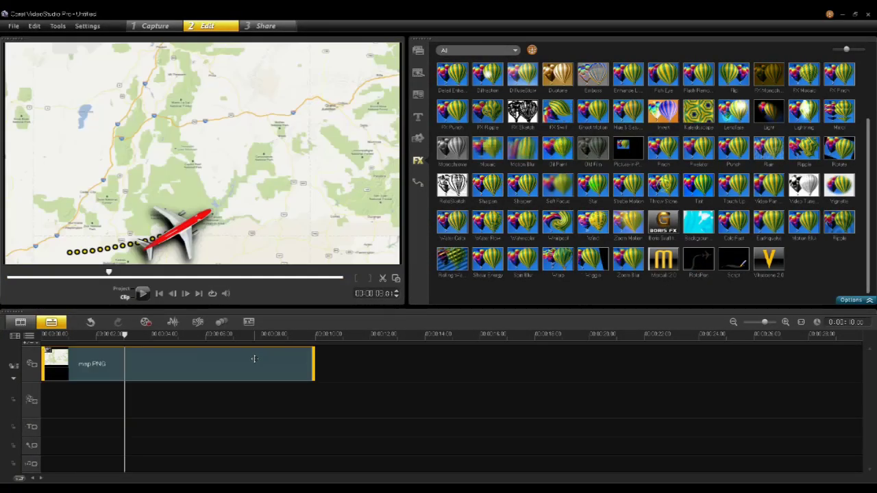
{"action": "left_click_drag", "start_coordinate": [124, 334], "coordinate": [215, 349]}
{"action": "double_click", "coordinate": [190, 357]}
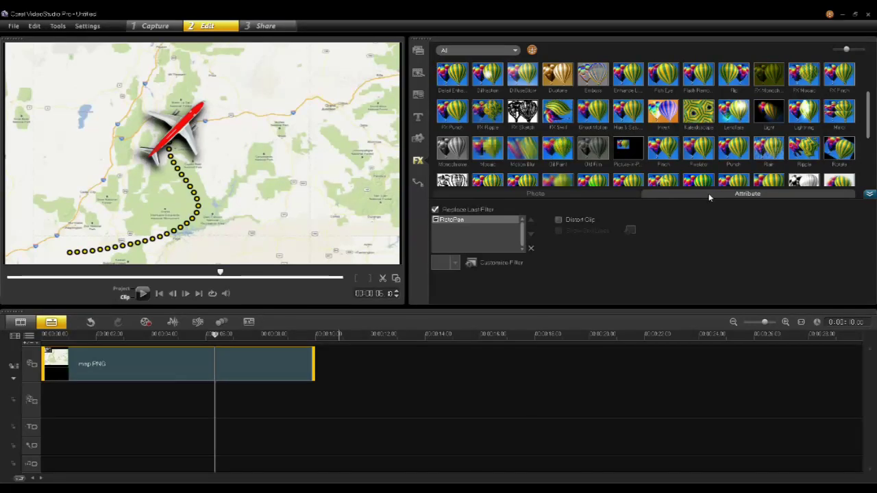
- Launch the proDAD RotoPen Edit Path window with Customize Filter
{"action": "left_click", "coordinate": [500, 267]}
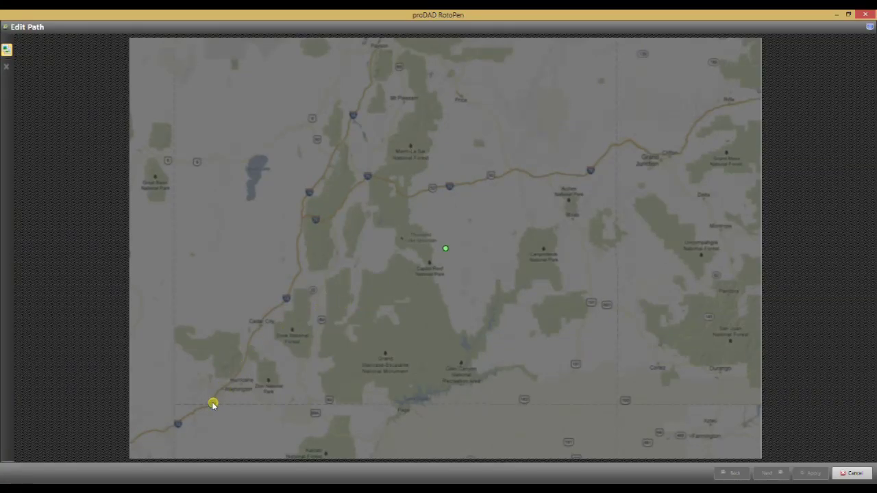
- Trace Route 1 along the highway from the southwest to the northern town, then continue to Symbol and Design
{"action": "left_click", "coordinate": [176, 423]}
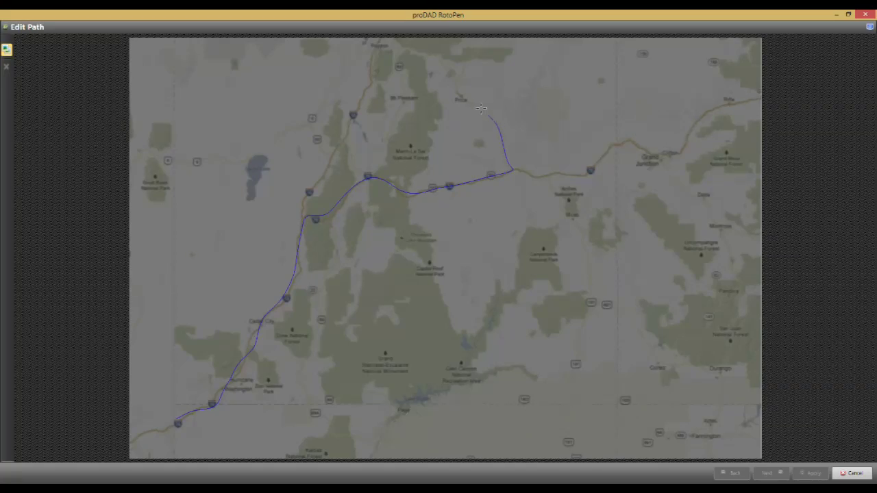
{"action": "double_click", "coordinate": [463, 99]}
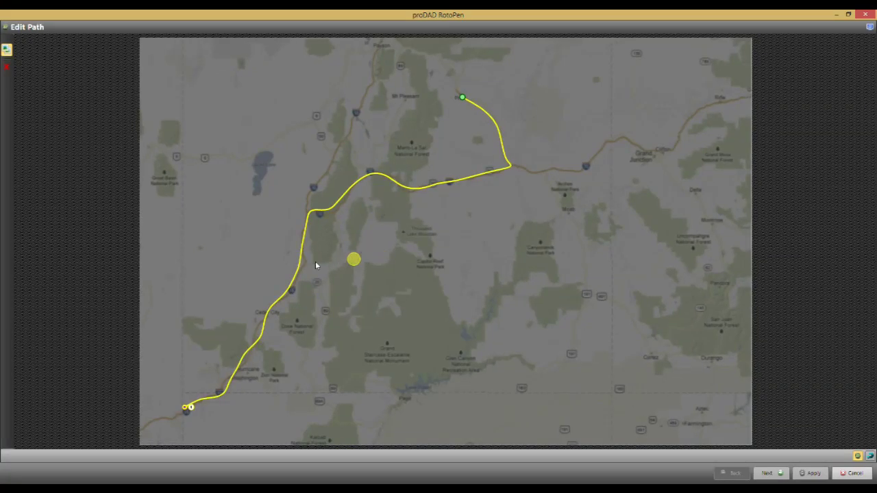
{"action": "mouse_move", "coordinate": [94, 432]}
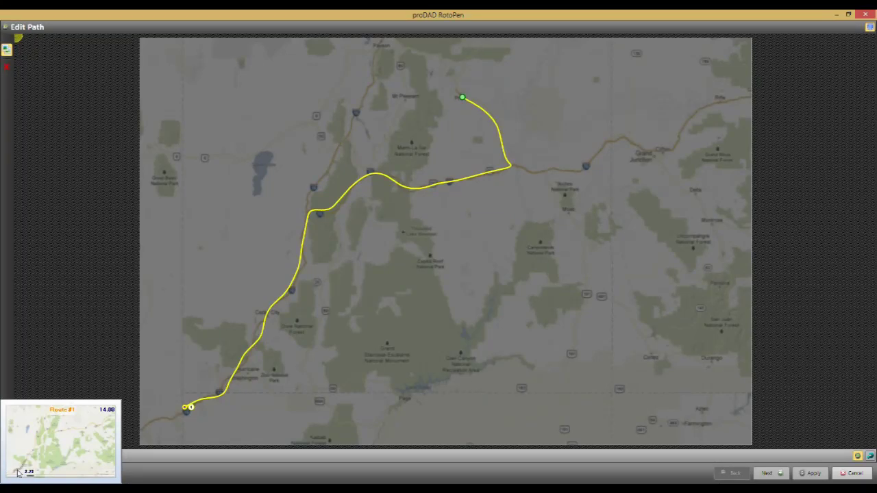
{"action": "left_click", "coordinate": [771, 473]}
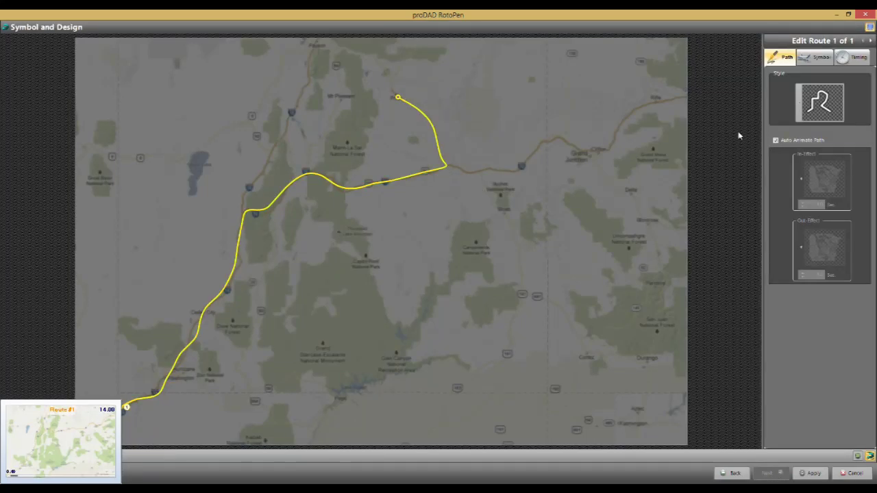
- Switch Route 1's line to a red path style from the Style palette
{"action": "left_click", "coordinate": [799, 114]}
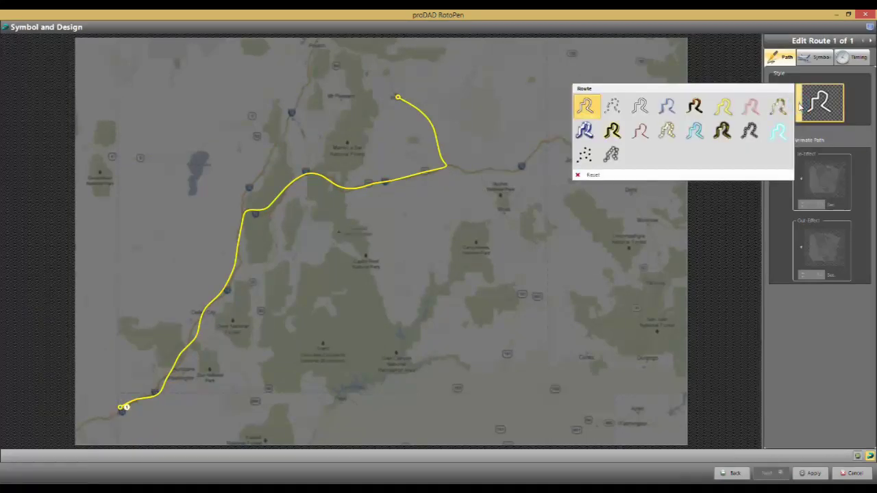
{"action": "left_click", "coordinate": [642, 132]}
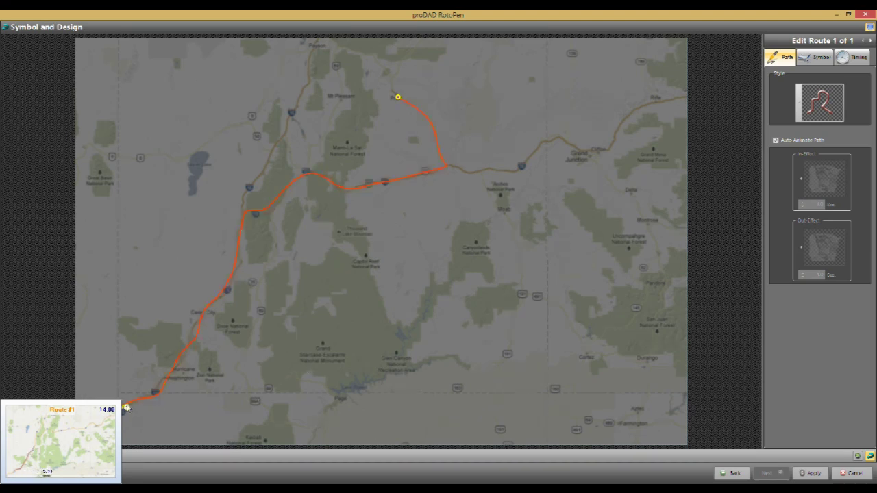
{"action": "left_click", "coordinate": [814, 58]}
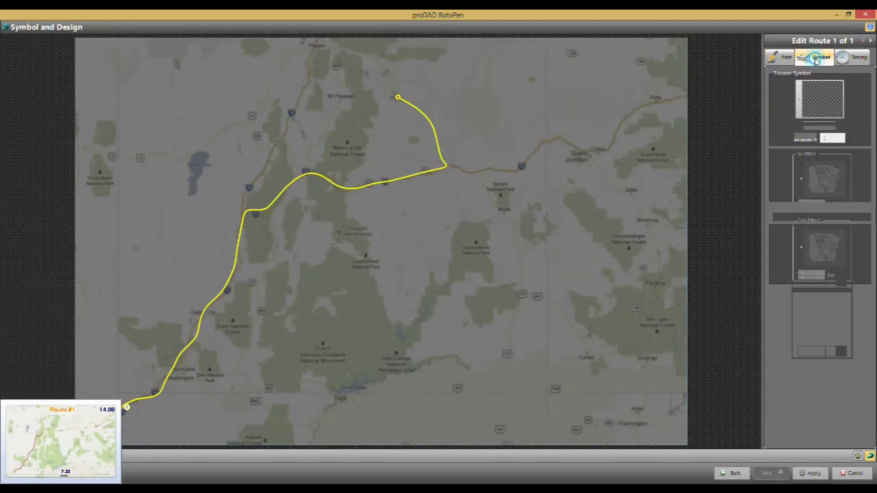
- Set Route 1's traveler symbol to the white top-view car at 50.0% size
{"action": "left_click", "coordinate": [799, 101]}
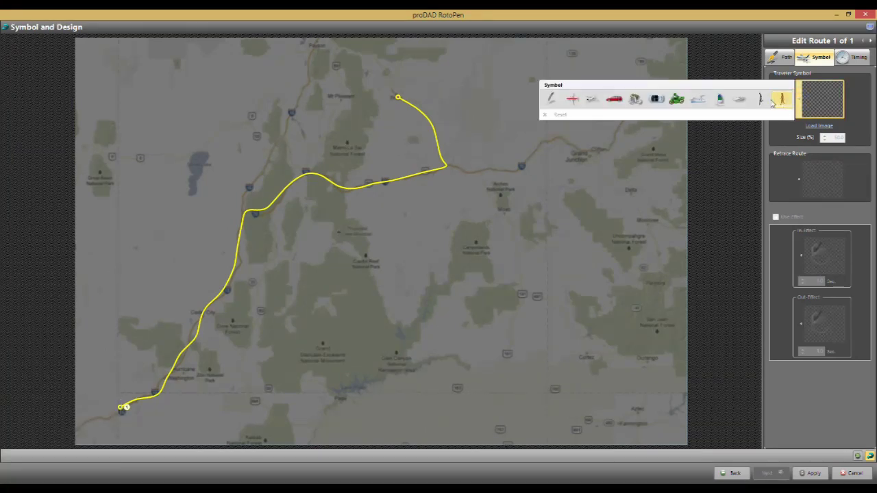
{"action": "mouse_move", "coordinate": [594, 100]}
{"action": "left_click", "coordinate": [658, 99]}
{"action": "mouse_move", "coordinate": [93, 425]}
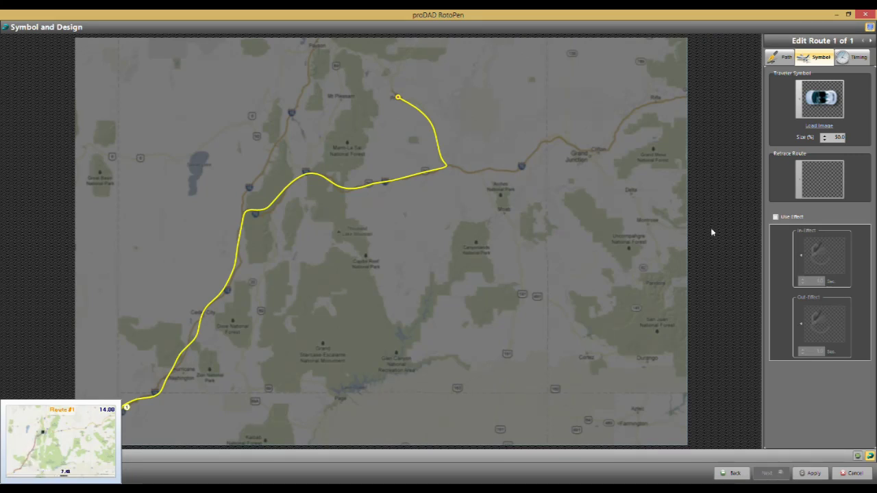
{"action": "left_click", "coordinate": [800, 184]}
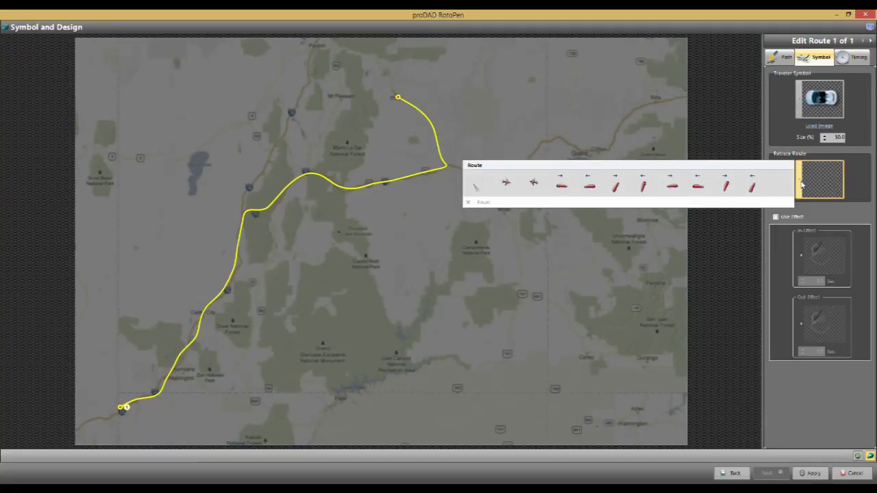
- Use the red car as the Retrace Route symbol and apply the RotoPen settings
{"action": "mouse_move", "coordinate": [722, 186]}
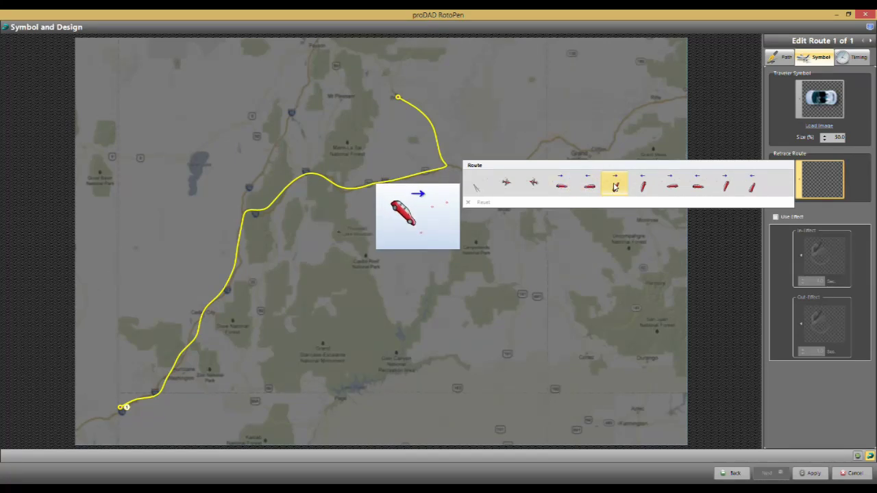
{"action": "left_click", "coordinate": [615, 185]}
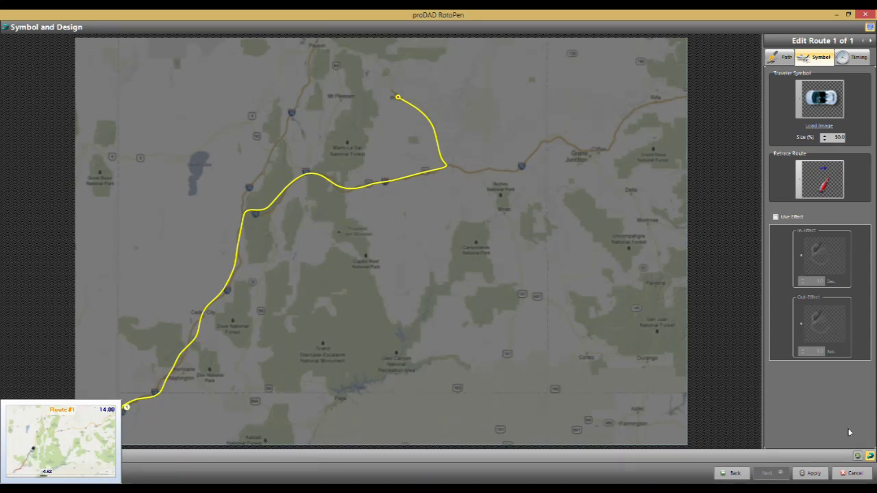
{"action": "left_click", "coordinate": [810, 473]}
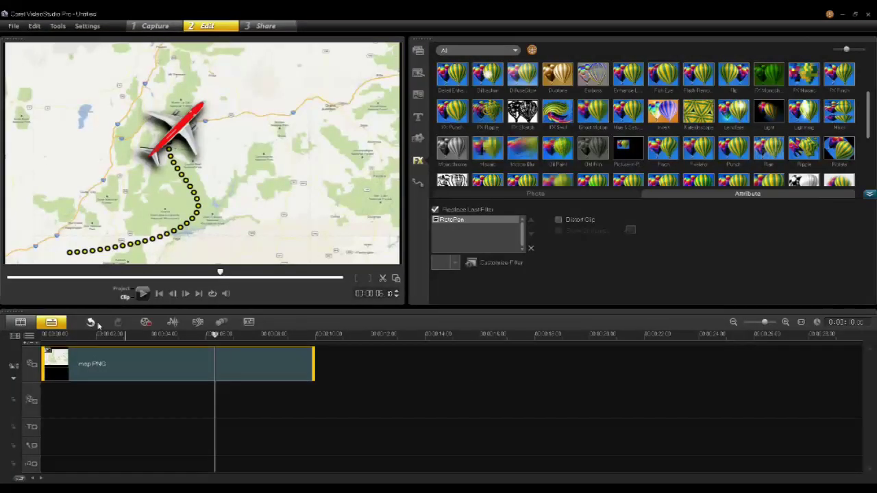
- Stretch map.PNG to about 16 seconds on the timeline and preview the slower car animation
{"action": "left_click", "coordinate": [102, 334]}
{"action": "key", "text": "space"}
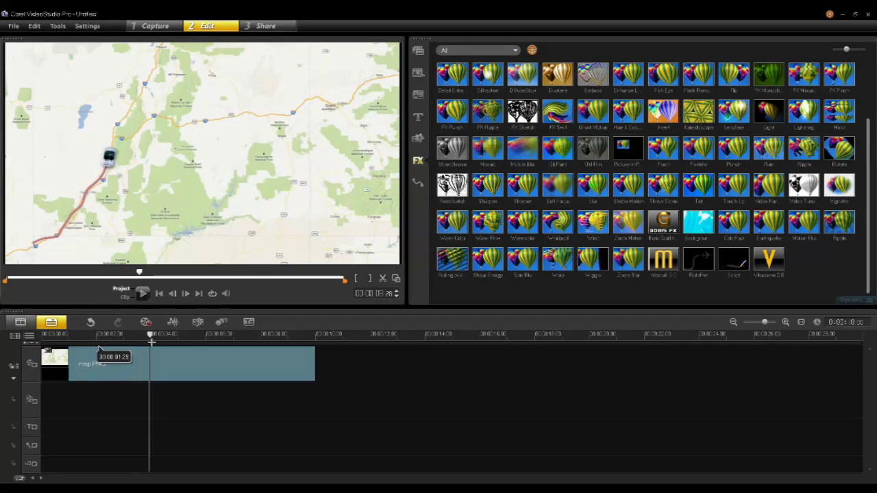
{"action": "left_click", "coordinate": [181, 369]}
{"action": "left_click_drag", "start_coordinate": [313, 368], "coordinate": [505, 369]}
{"action": "left_click", "coordinate": [81, 337]}
{"action": "left_click_drag", "start_coordinate": [81, 338], "coordinate": [297, 337]}
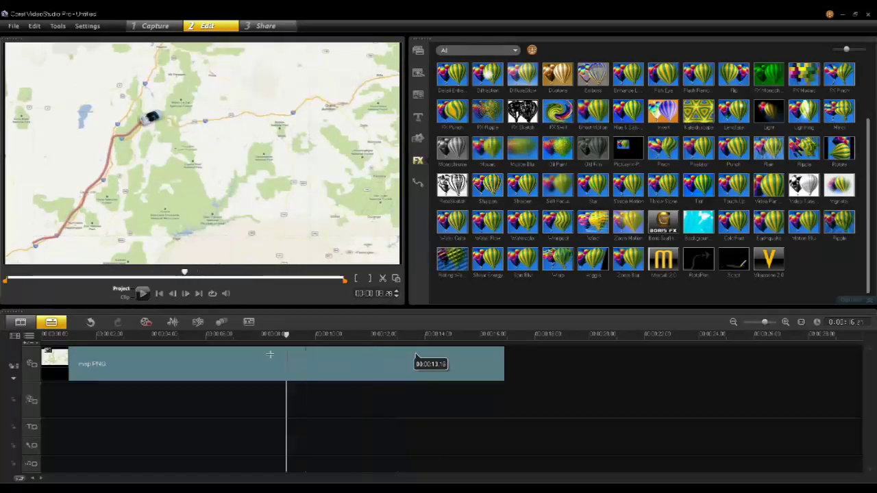
{"action": "left_click", "coordinate": [187, 334]}
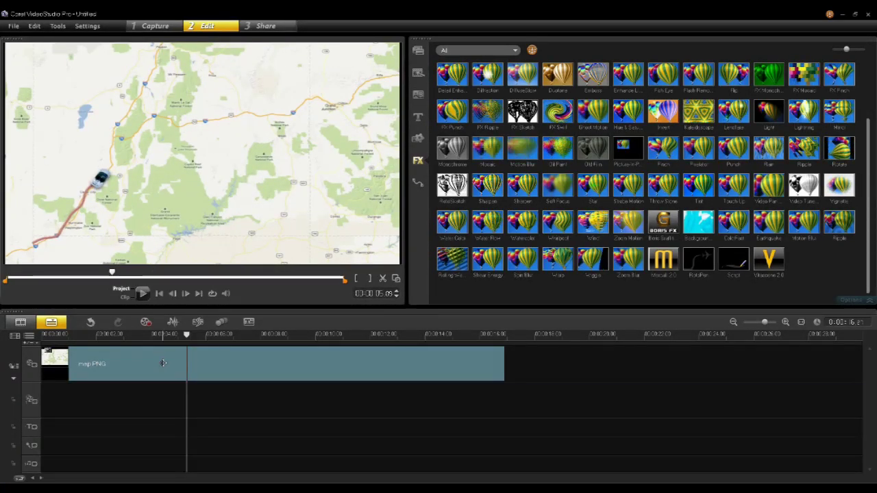
{"action": "left_click", "coordinate": [164, 363]}
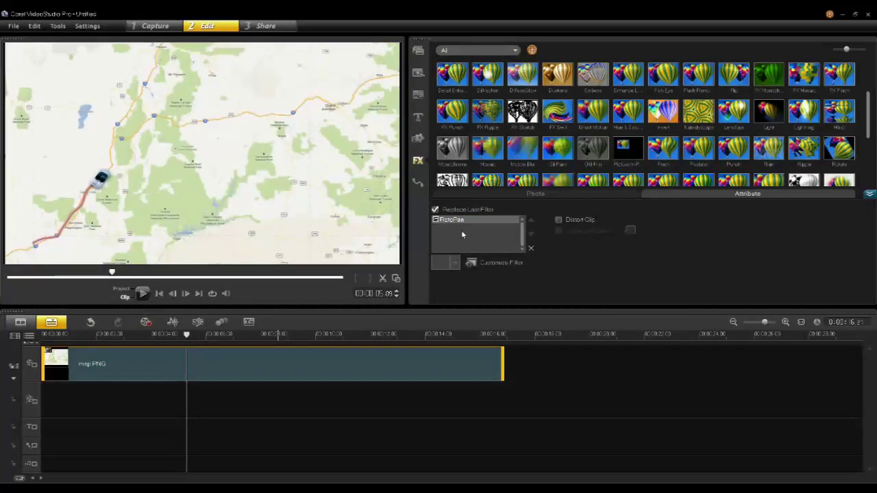
- Complete Route 2's path from the northern town eastward and advance to Symbol and Design
{"action": "left_click", "coordinate": [489, 266]}
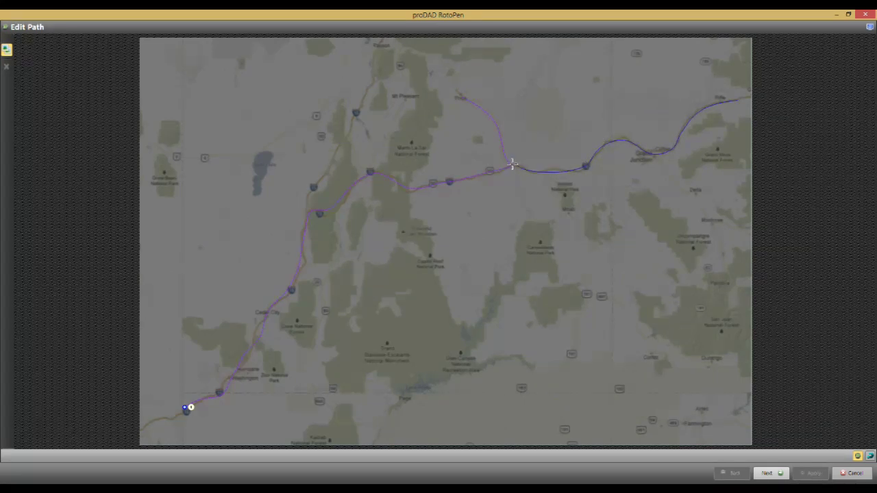
{"action": "left_click", "coordinate": [468, 99]}
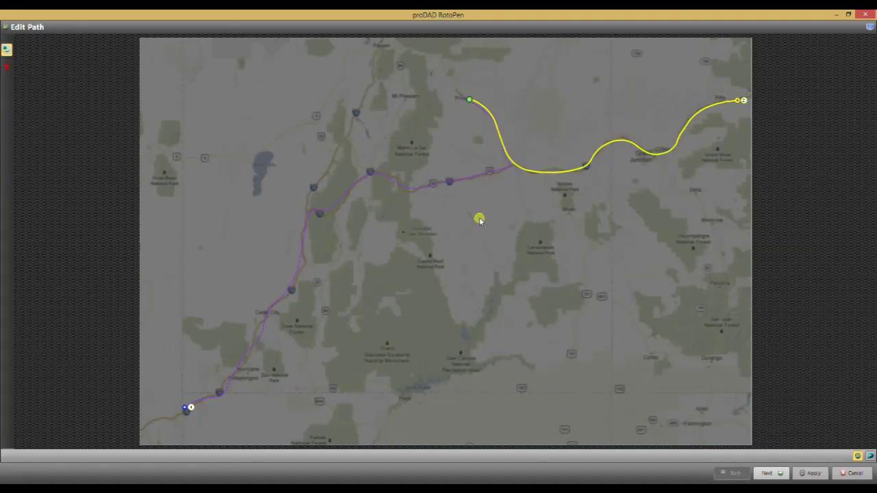
{"action": "left_click", "coordinate": [771, 473]}
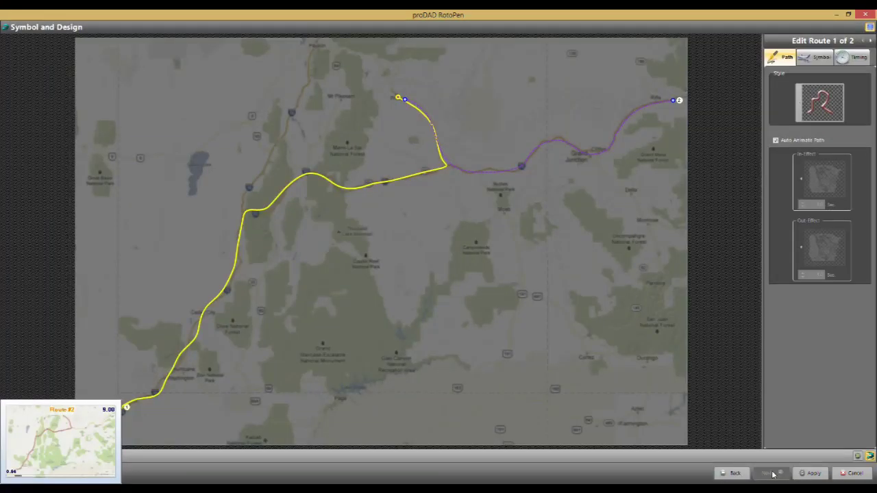
- Select Route 2 on the map and give it the cyan line style
{"action": "left_click", "coordinate": [574, 147]}
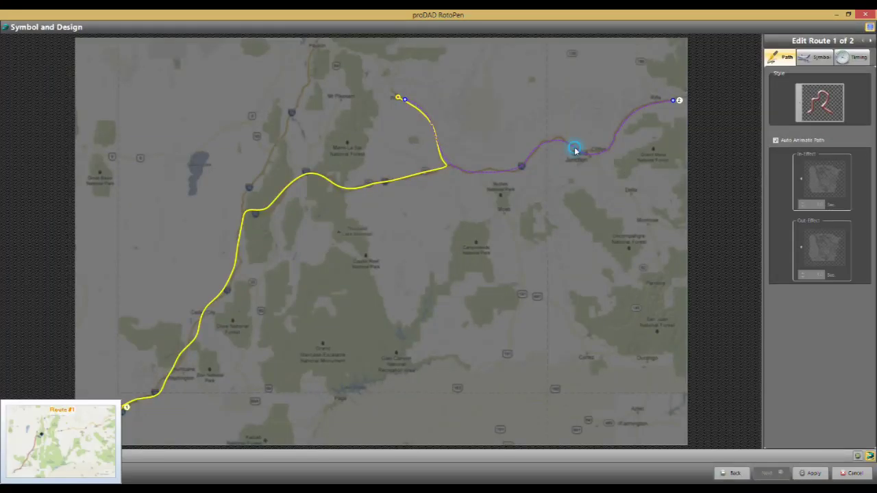
{"action": "left_click", "coordinate": [556, 141]}
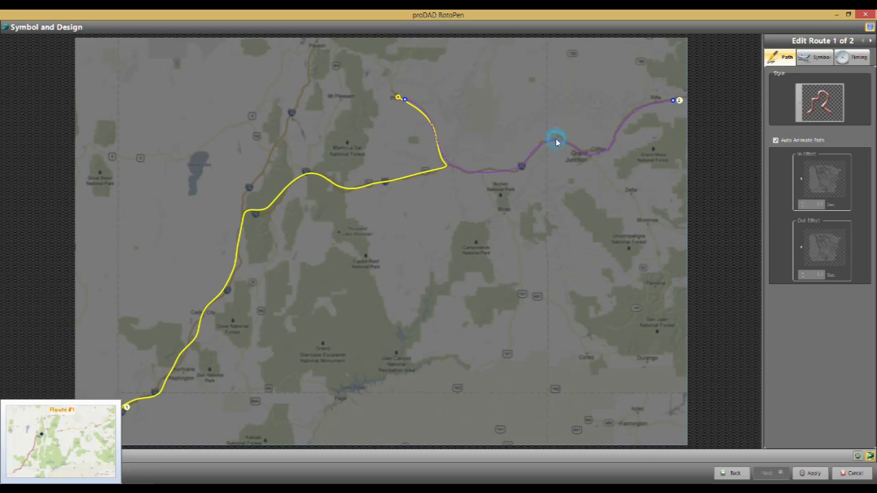
{"action": "left_click", "coordinate": [510, 174]}
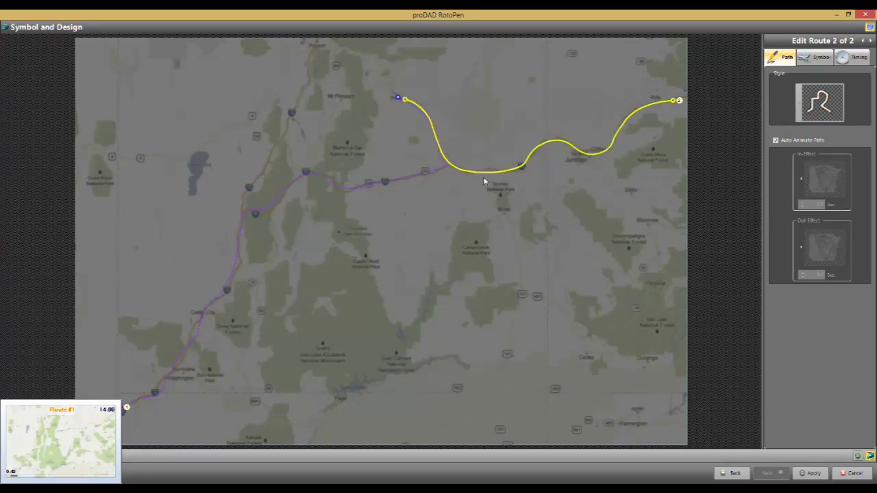
{"action": "left_click", "coordinate": [800, 101]}
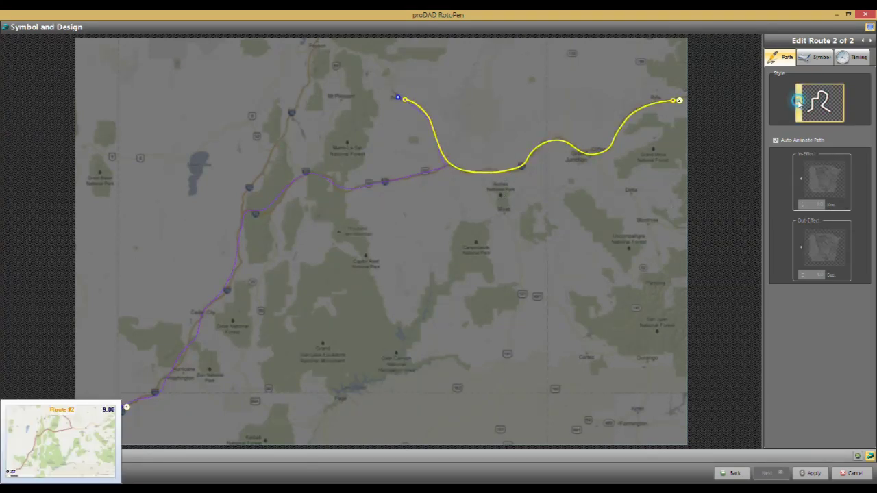
{"action": "left_click", "coordinate": [700, 135]}
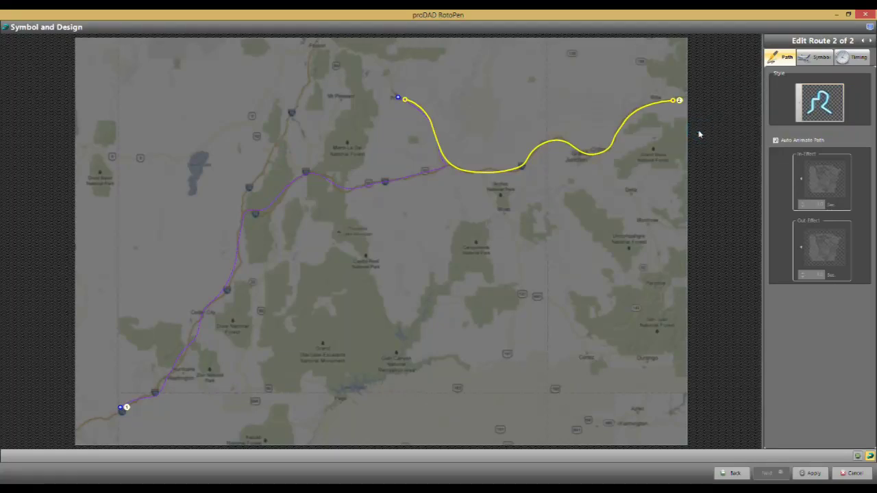
{"action": "left_click", "coordinate": [815, 57]}
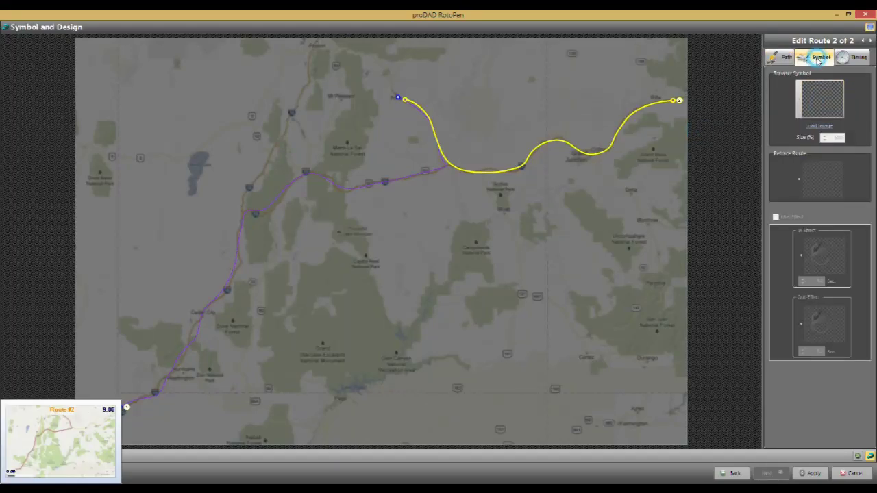
- Give route 2 a green motorbike traveler symbol and a red pencil retrace icon
{"action": "left_click", "coordinate": [801, 102]}
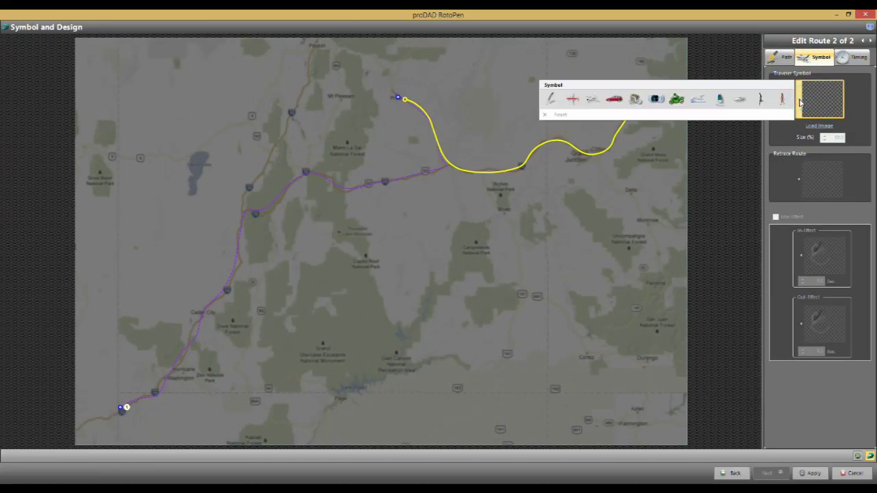
{"action": "left_click", "coordinate": [677, 100]}
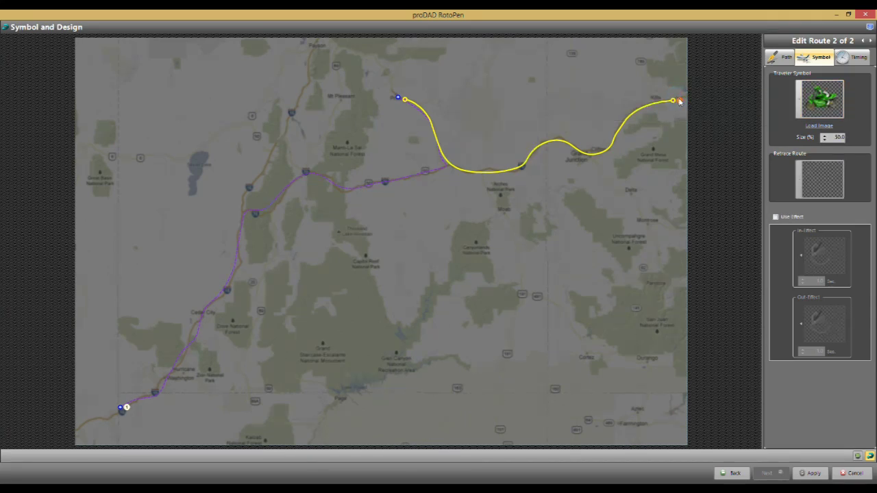
{"action": "left_click", "coordinate": [800, 186]}
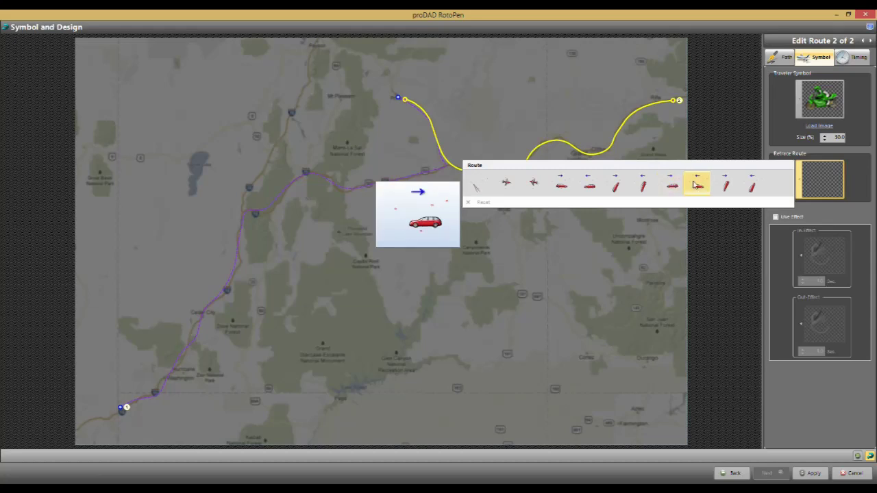
{"action": "left_click", "coordinate": [641, 186]}
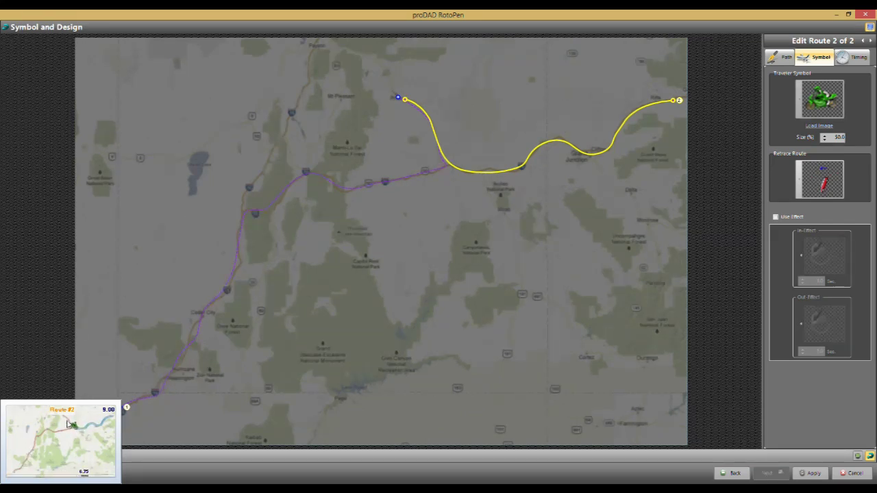
- Apply the RotoPen settings and play the map clip from about 2 seconds
{"action": "left_click", "coordinate": [809, 473]}
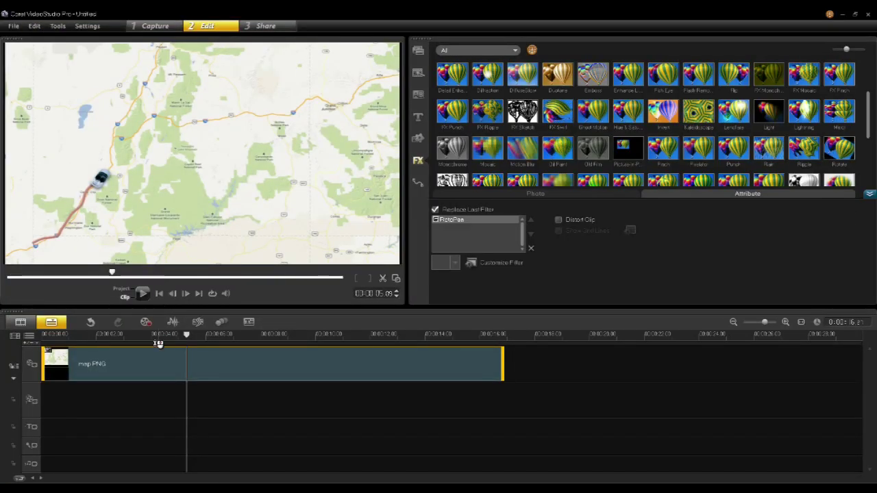
{"action": "left_click_drag", "start_coordinate": [118, 333], "coordinate": [124, 351]}
{"action": "key", "text": "space"}
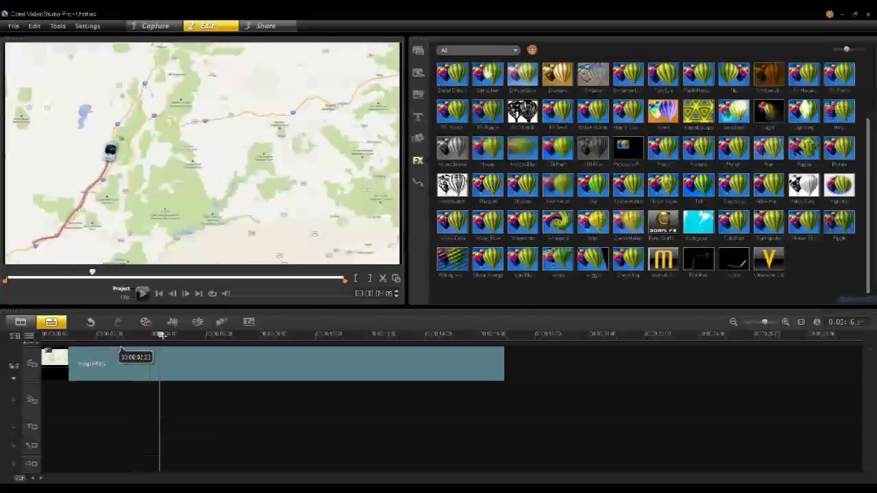